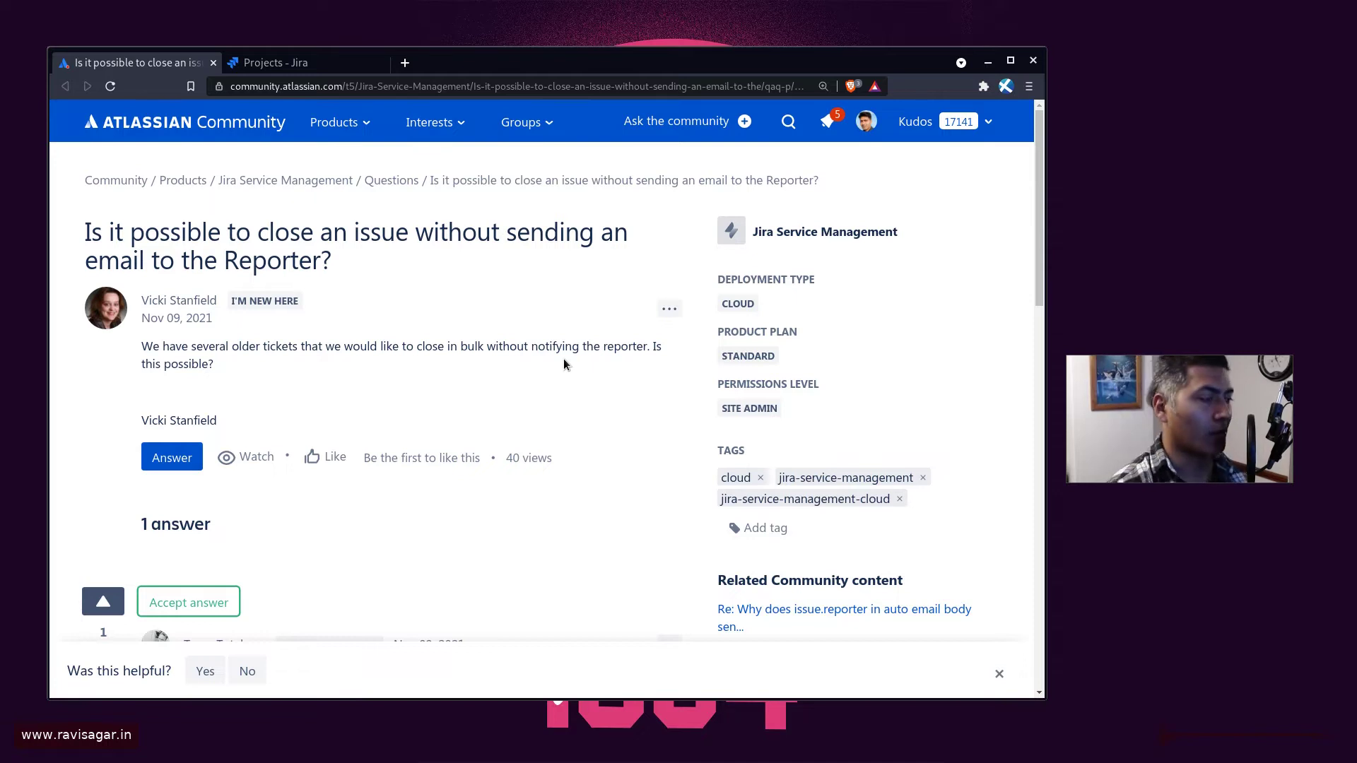
Read the community answer on closing issues in bulk without emailing the reporter.
{"action": "scroll", "coordinate": [561, 358], "scroll_direction": "down", "scroll_amount": 5}
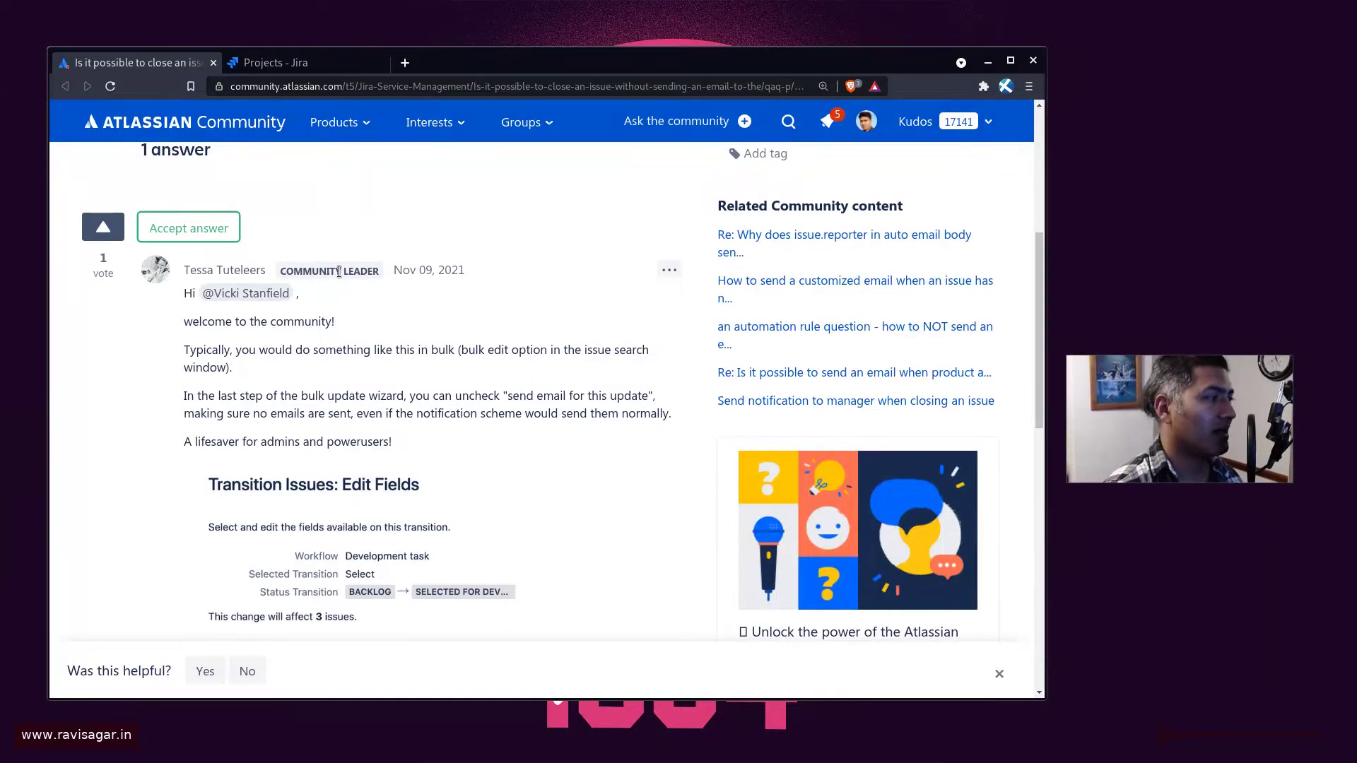
{"action": "scroll", "coordinate": [340, 271], "scroll_direction": "down", "scroll_amount": 4}
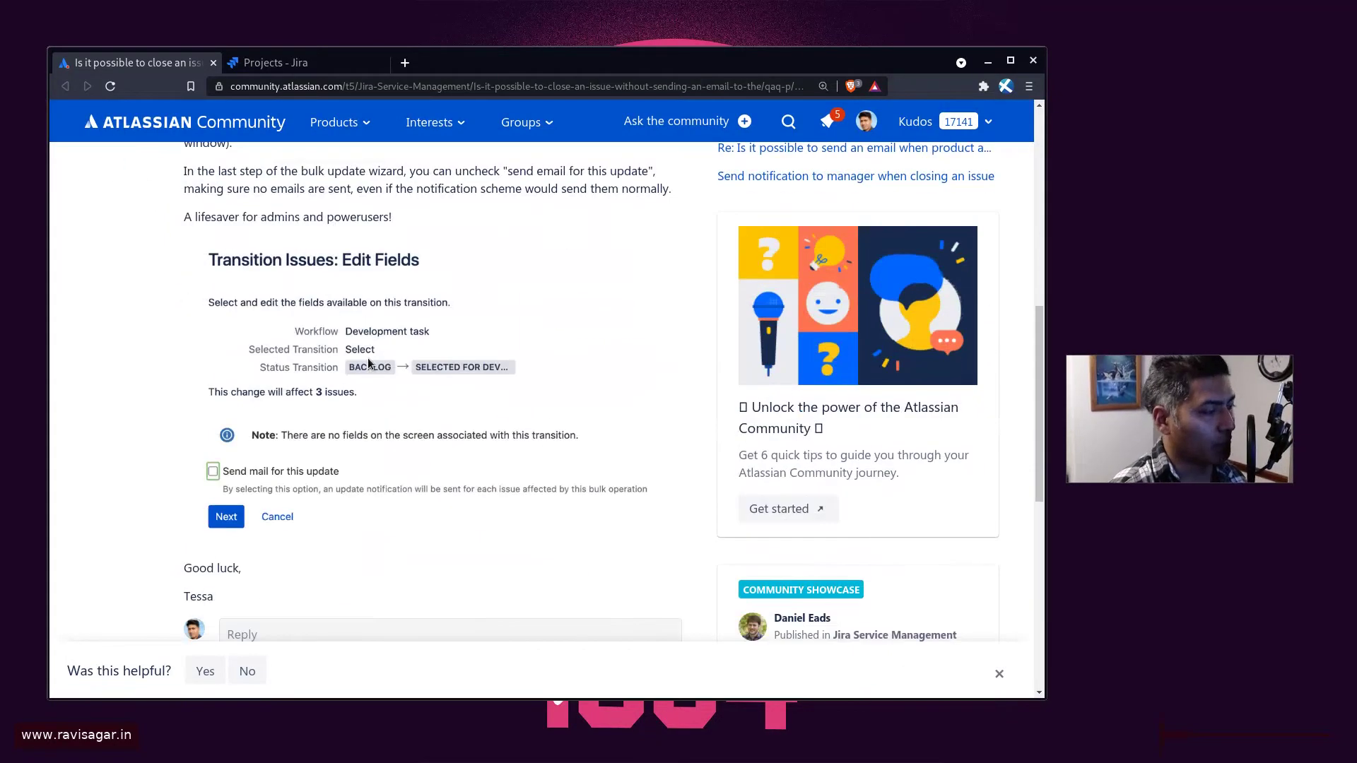
{"action": "scroll", "coordinate": [368, 371], "scroll_direction": "up", "scroll_amount": 8}
Switch to the Jira site, list all issues and start a bulk change on all of them.
{"action": "left_click", "coordinate": [275, 63]}
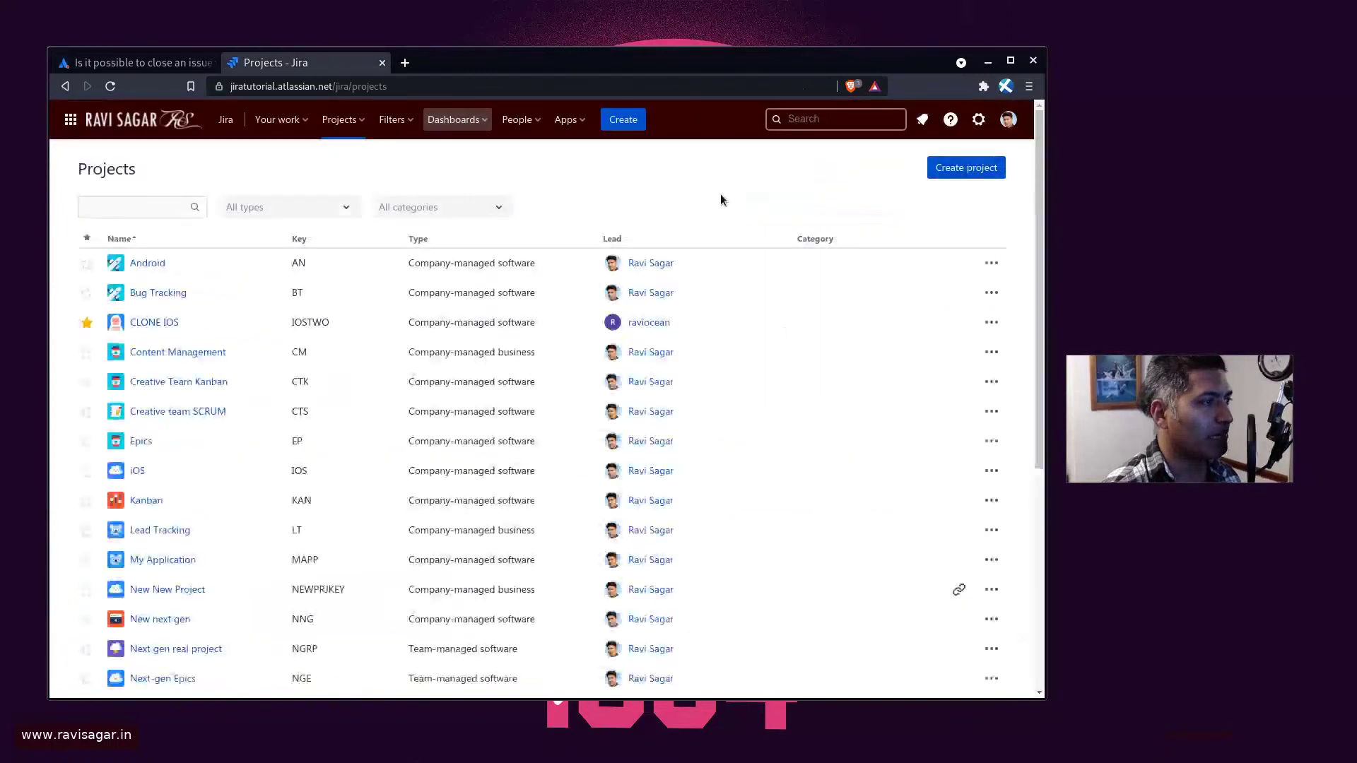
{"action": "left_click", "coordinate": [875, 118]}
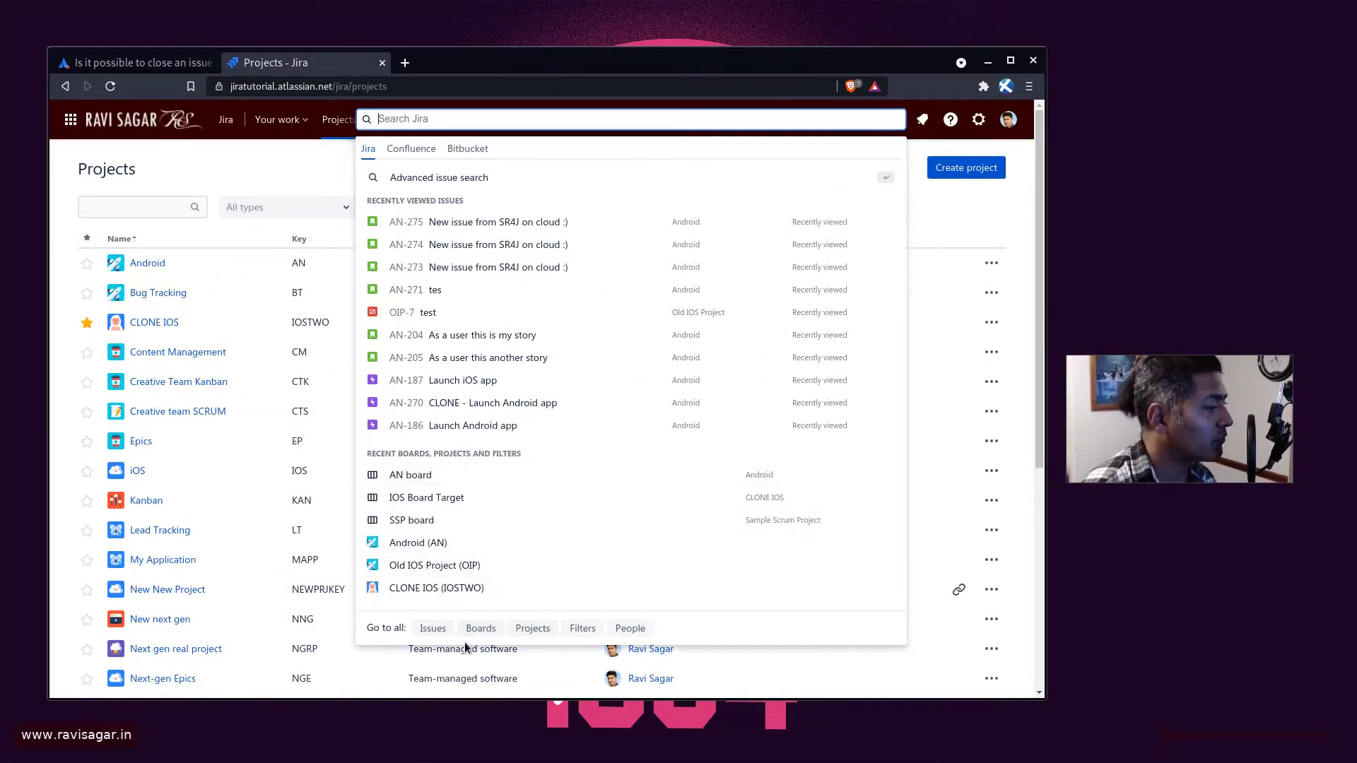
{"action": "left_click", "coordinate": [432, 628]}
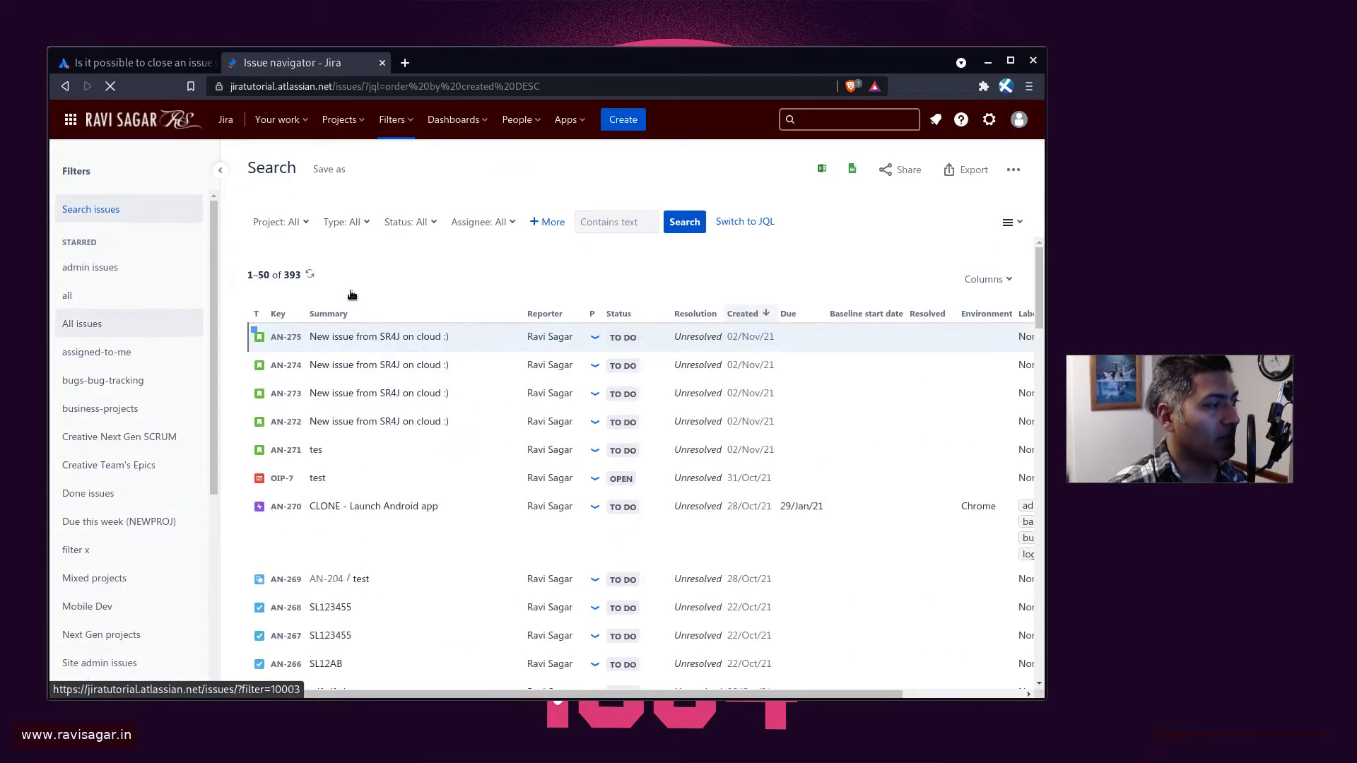
{"action": "left_click", "coordinate": [1013, 169]}
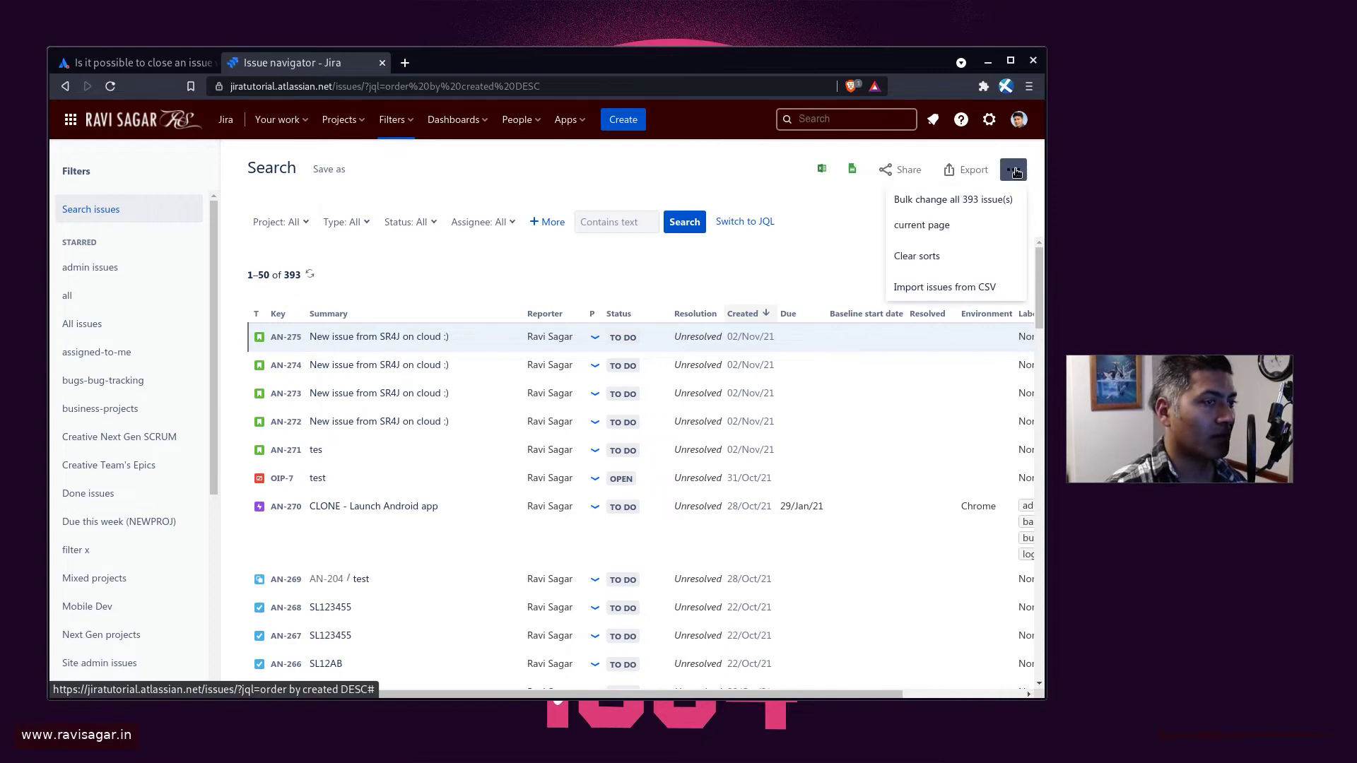
{"action": "left_click", "coordinate": [944, 194]}
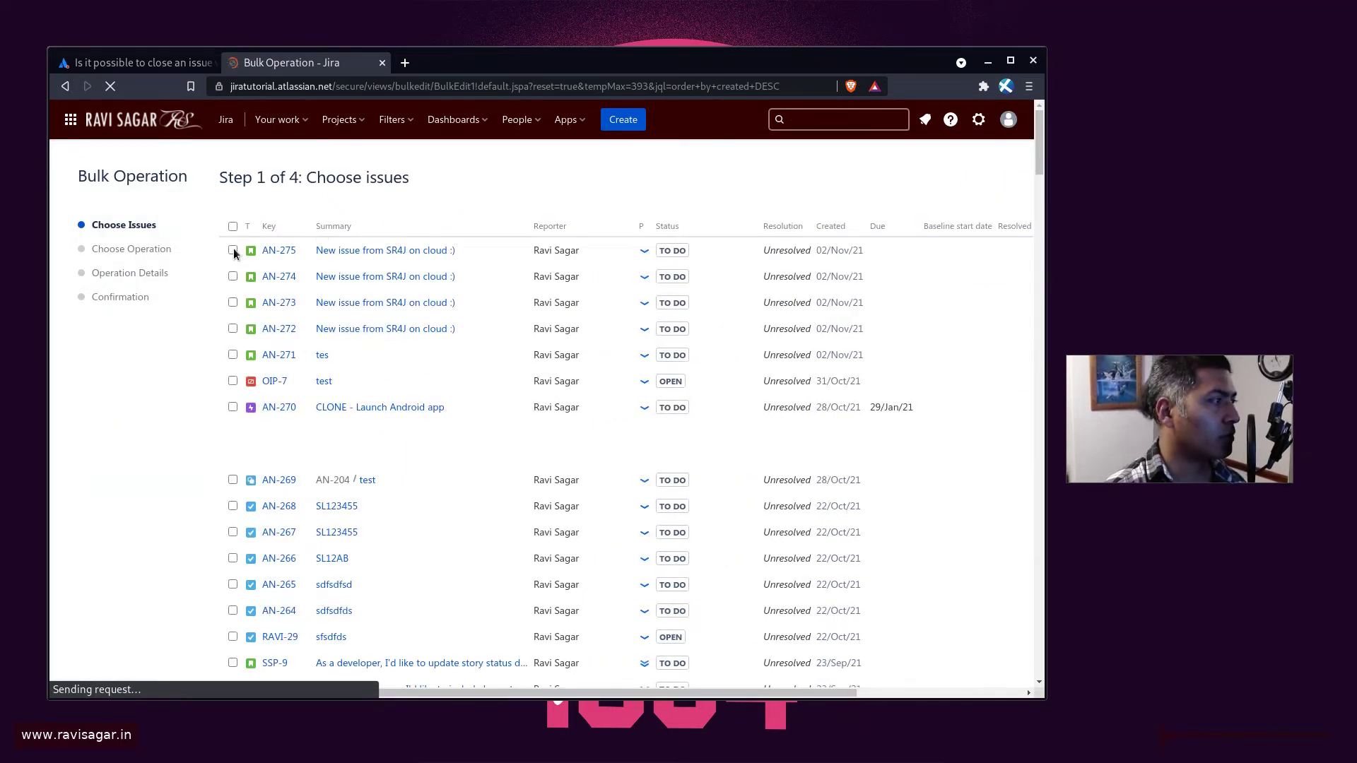
Select issues AN-275, AN-274, AN-273 and OIP-7 for the bulk operation and proceed to the action choice.
{"action": "left_click", "coordinate": [232, 251]}
{"action": "left_click", "coordinate": [233, 277]}
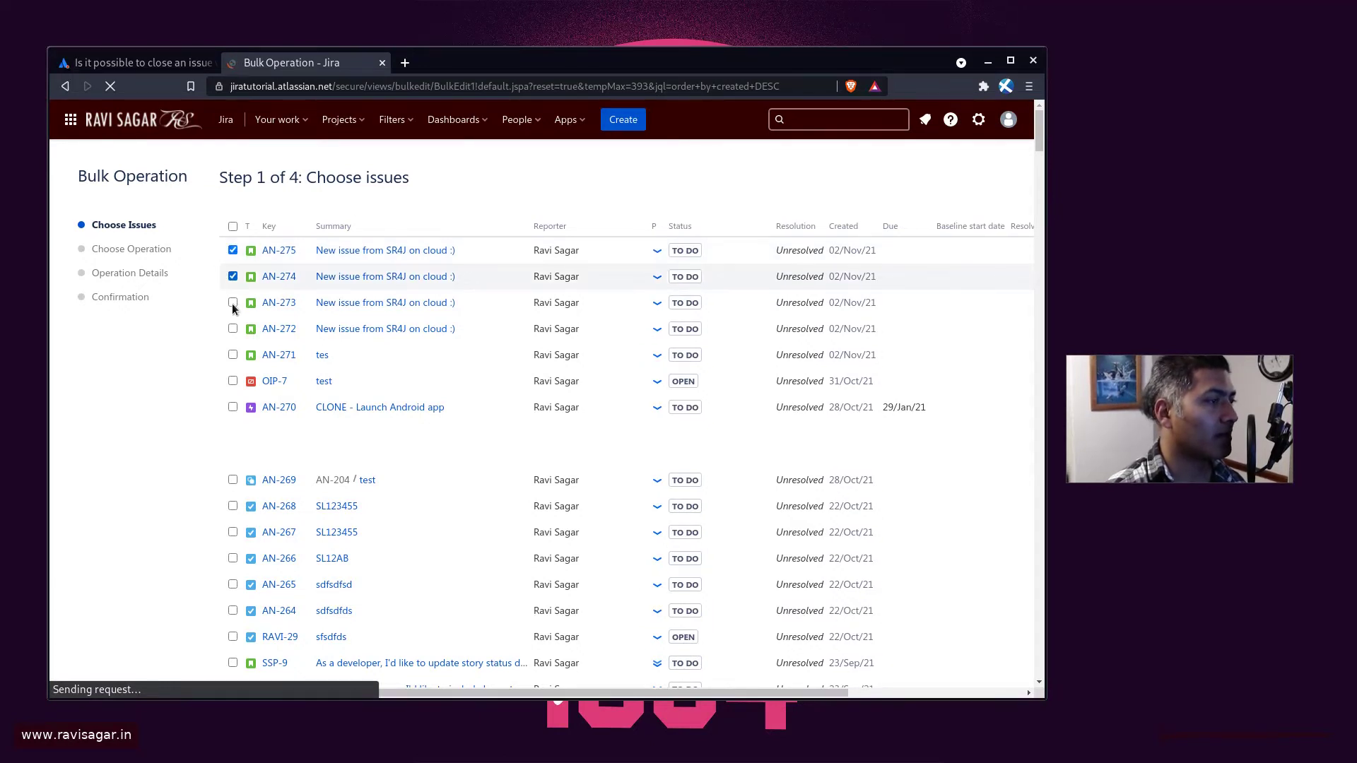
{"action": "left_click", "coordinate": [233, 303]}
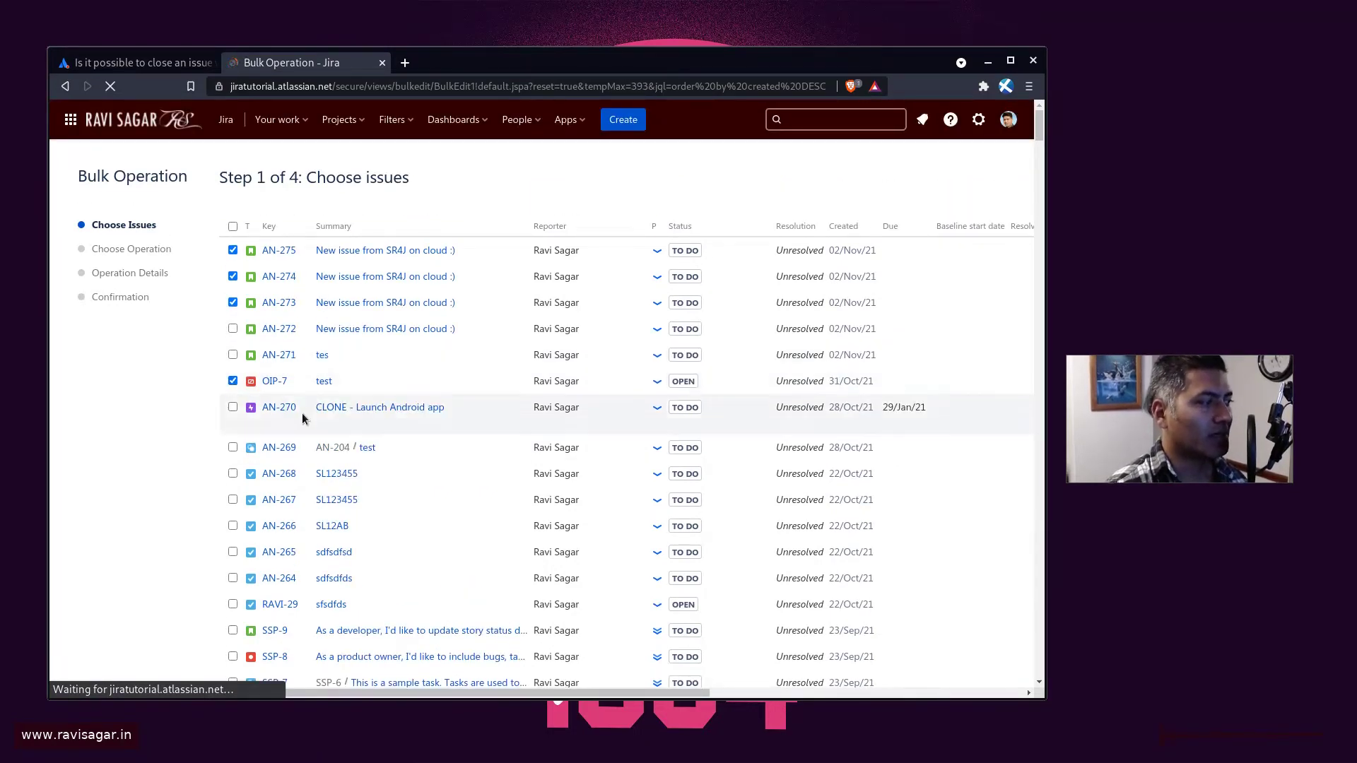
{"action": "scroll", "coordinate": [311, 424], "scroll_direction": "down", "scroll_amount": 15}
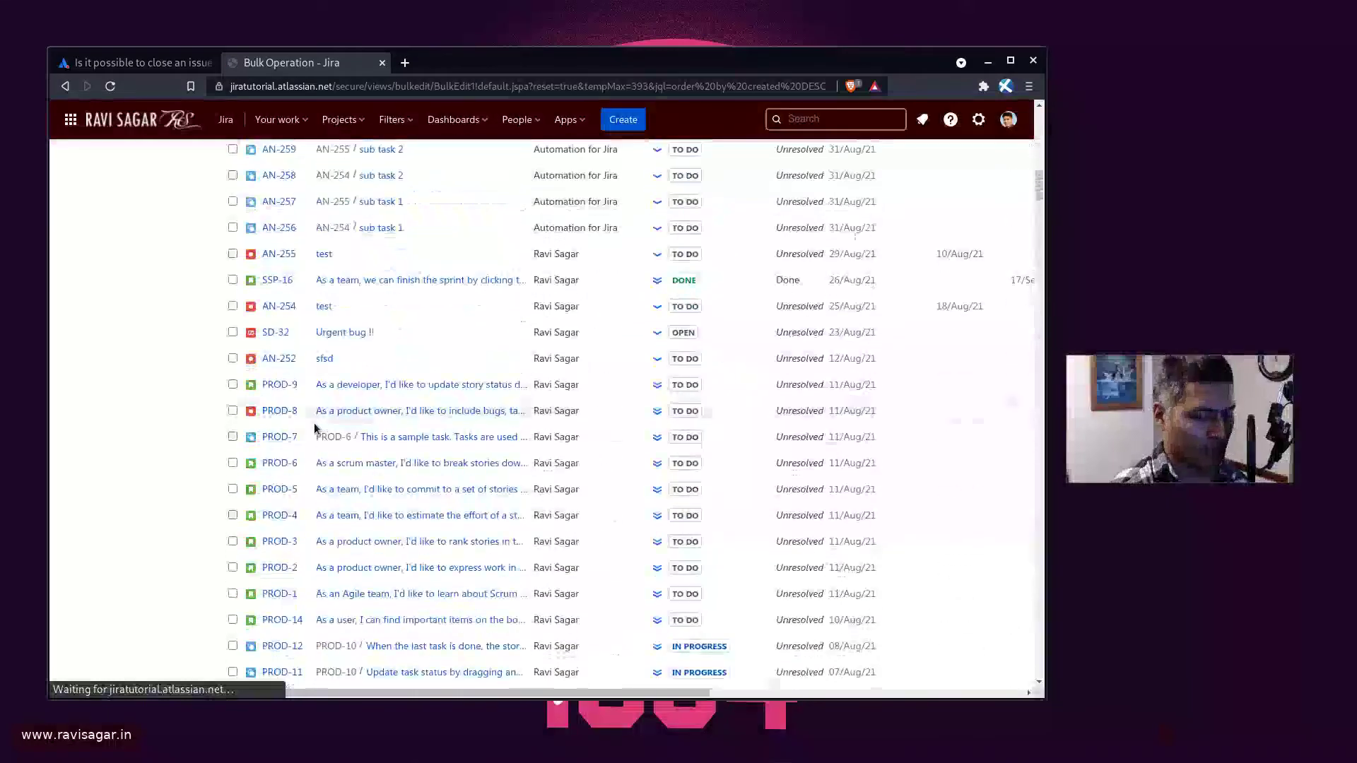
{"action": "scroll", "coordinate": [314, 423], "scroll_direction": "down", "scroll_amount": 10}
{"action": "left_click", "coordinate": [236, 659]}
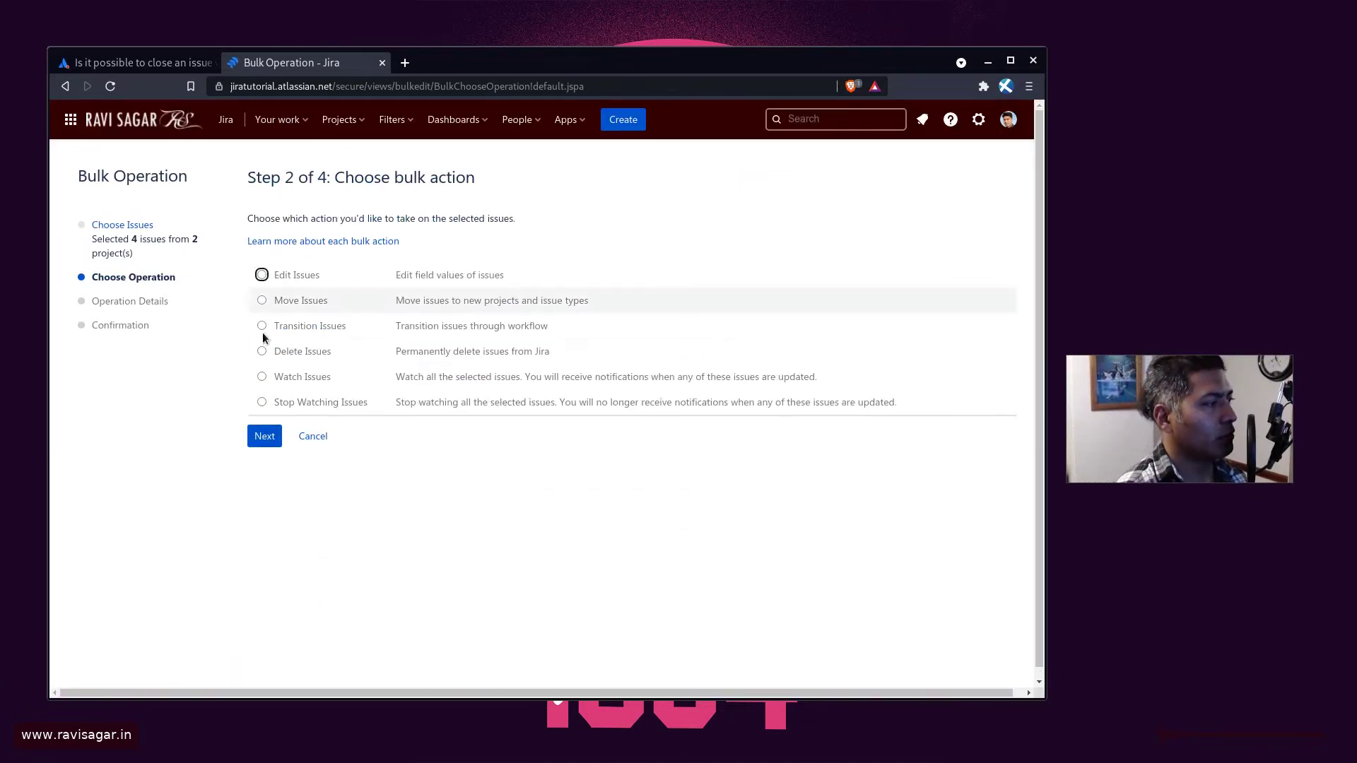
Choose Transition Issues as the bulk action and continue with the Resolve transition for OIP-7.
{"action": "left_click", "coordinate": [262, 326]}
{"action": "left_click", "coordinate": [263, 437]}
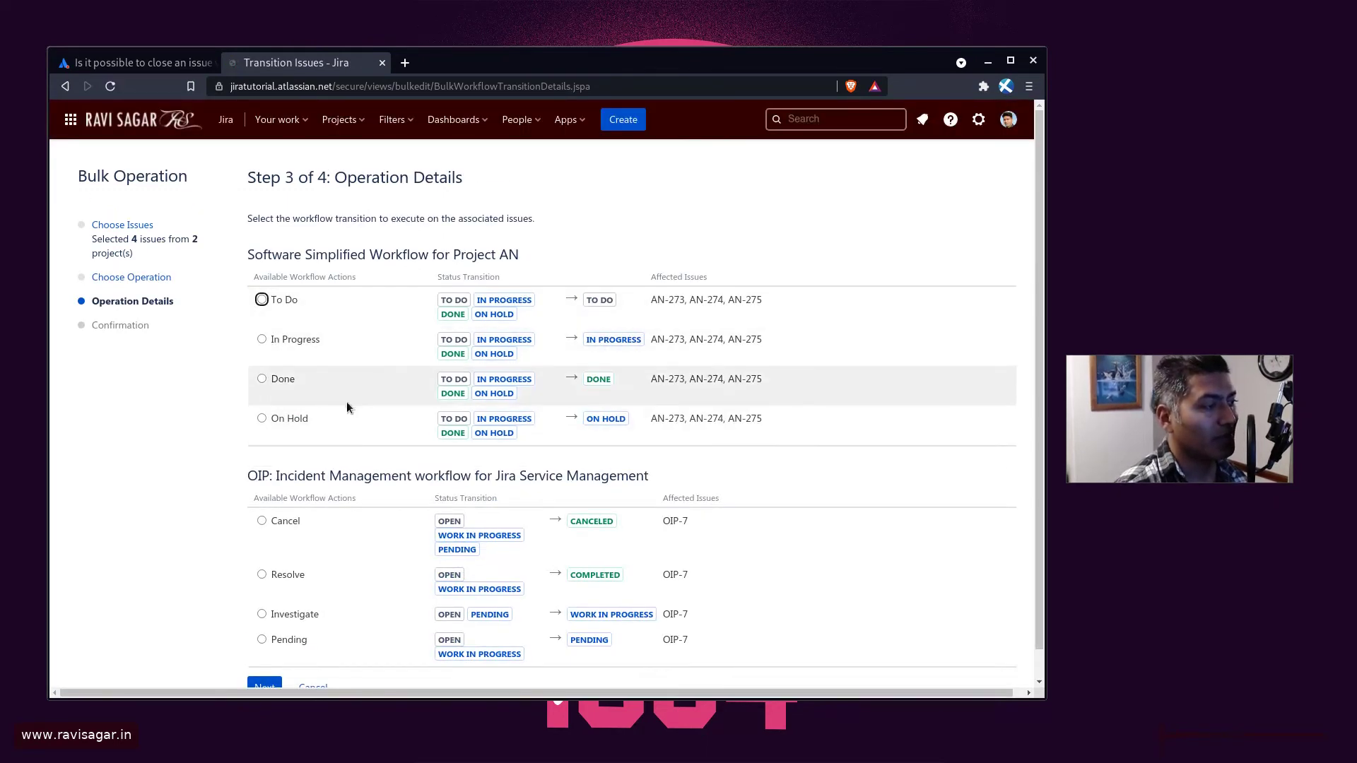
{"action": "left_click", "coordinate": [261, 379]}
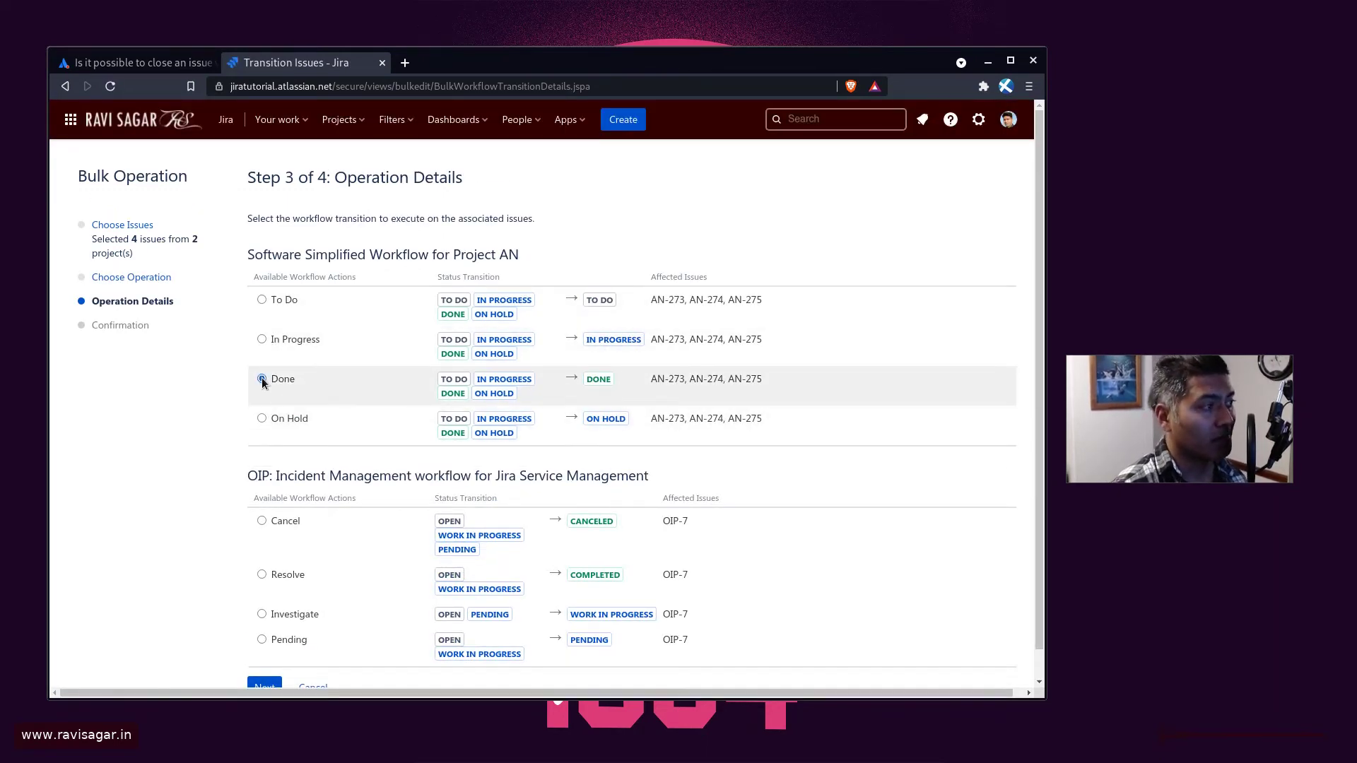
{"action": "scroll", "coordinate": [290, 441], "scroll_direction": "down", "scroll_amount": 1}
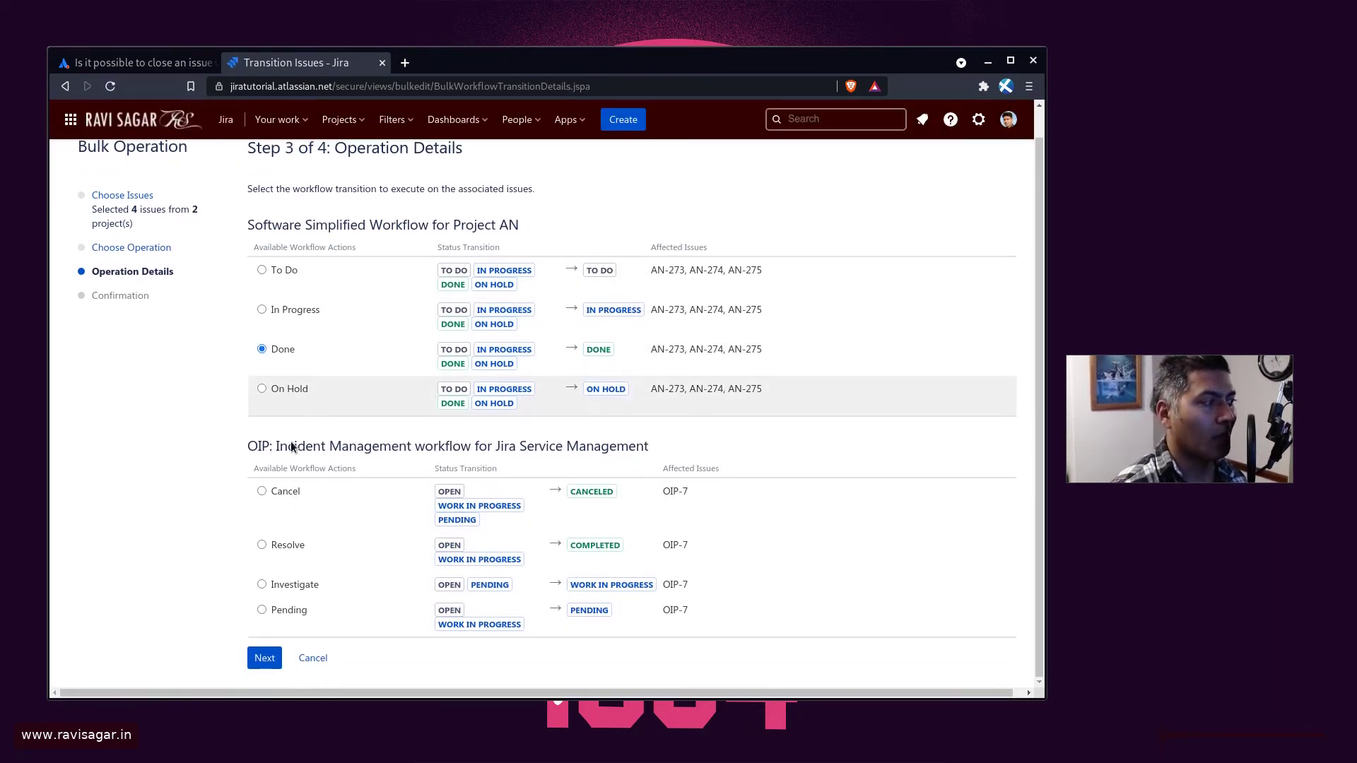
{"action": "left_click", "coordinate": [262, 546]}
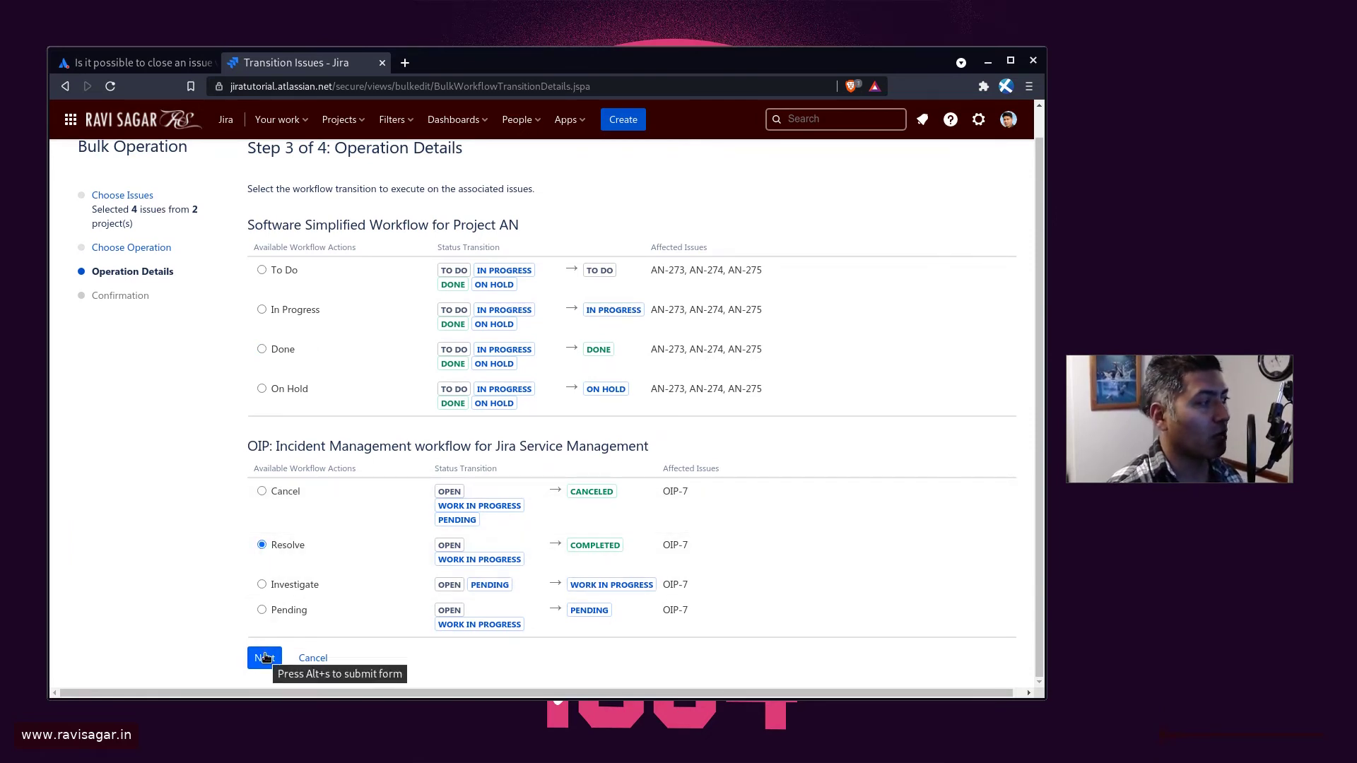
{"action": "left_click", "coordinate": [266, 659]}
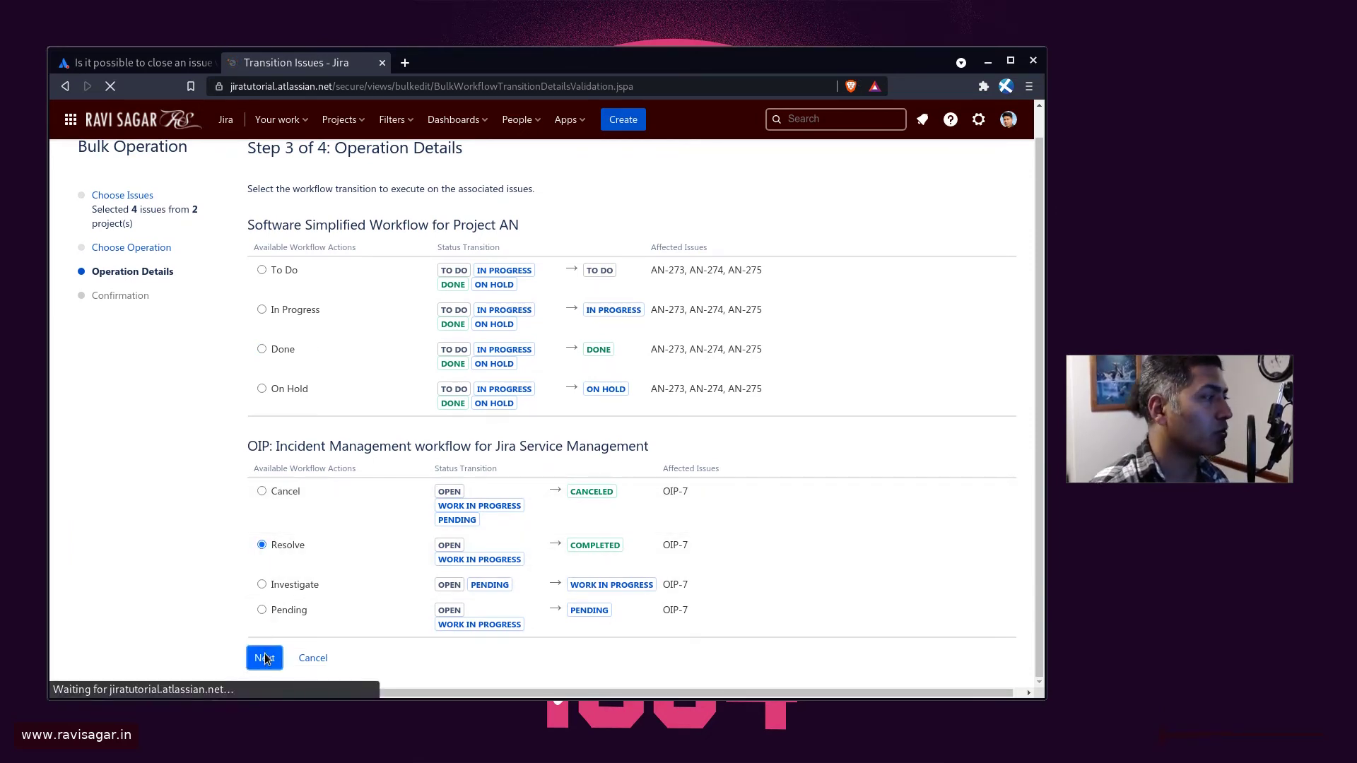
Set the resolution to Won't Do and leave "Send mail for this update" unchecked.
{"action": "scroll", "coordinate": [299, 567], "scroll_direction": "down", "scroll_amount": 3}
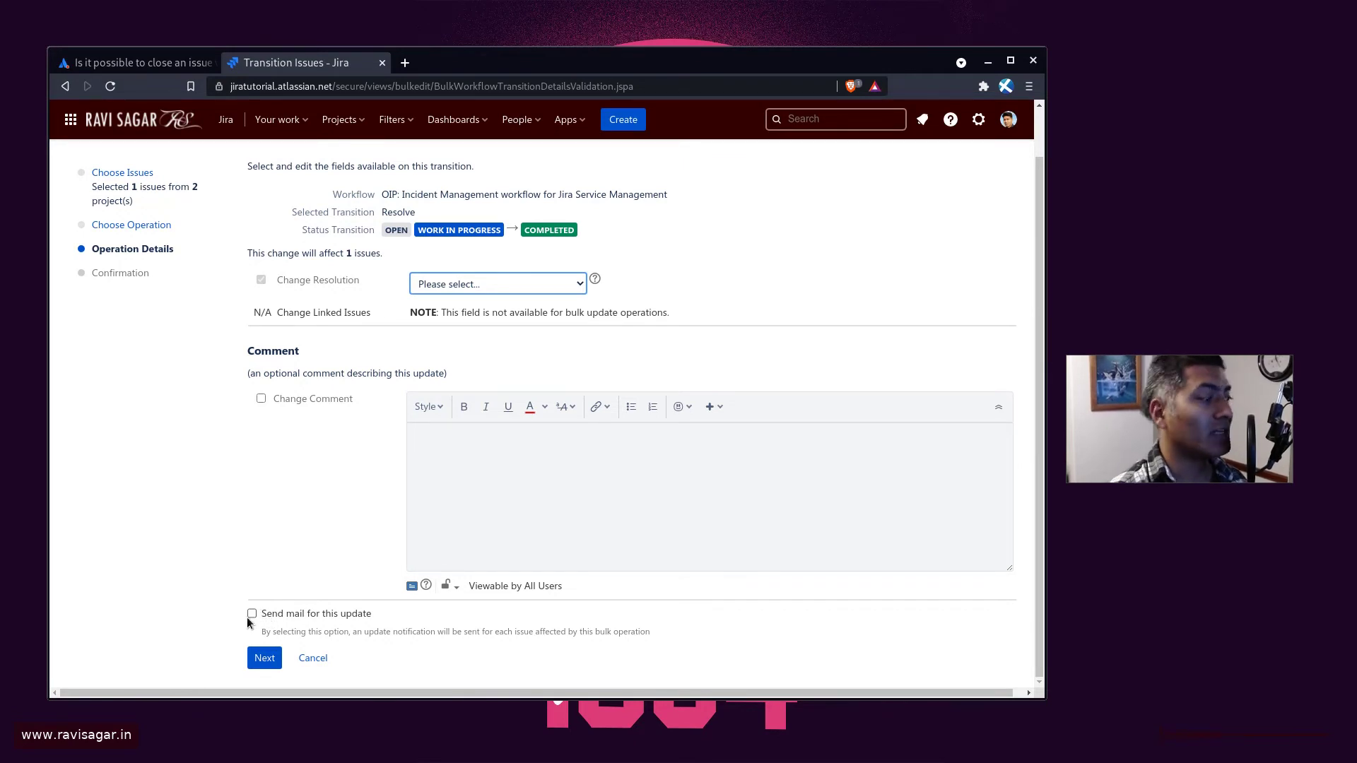
{"action": "left_click", "coordinate": [250, 614]}
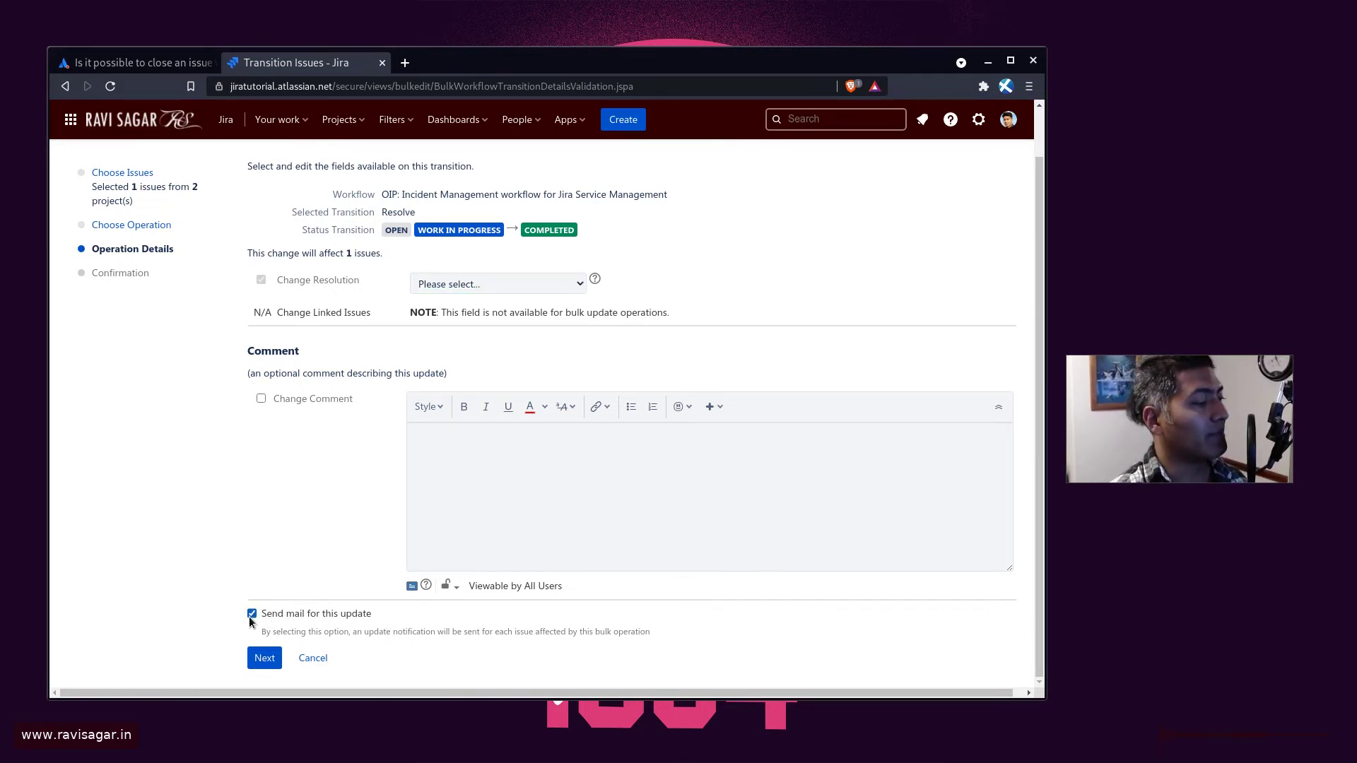
{"action": "left_click", "coordinate": [251, 615]}
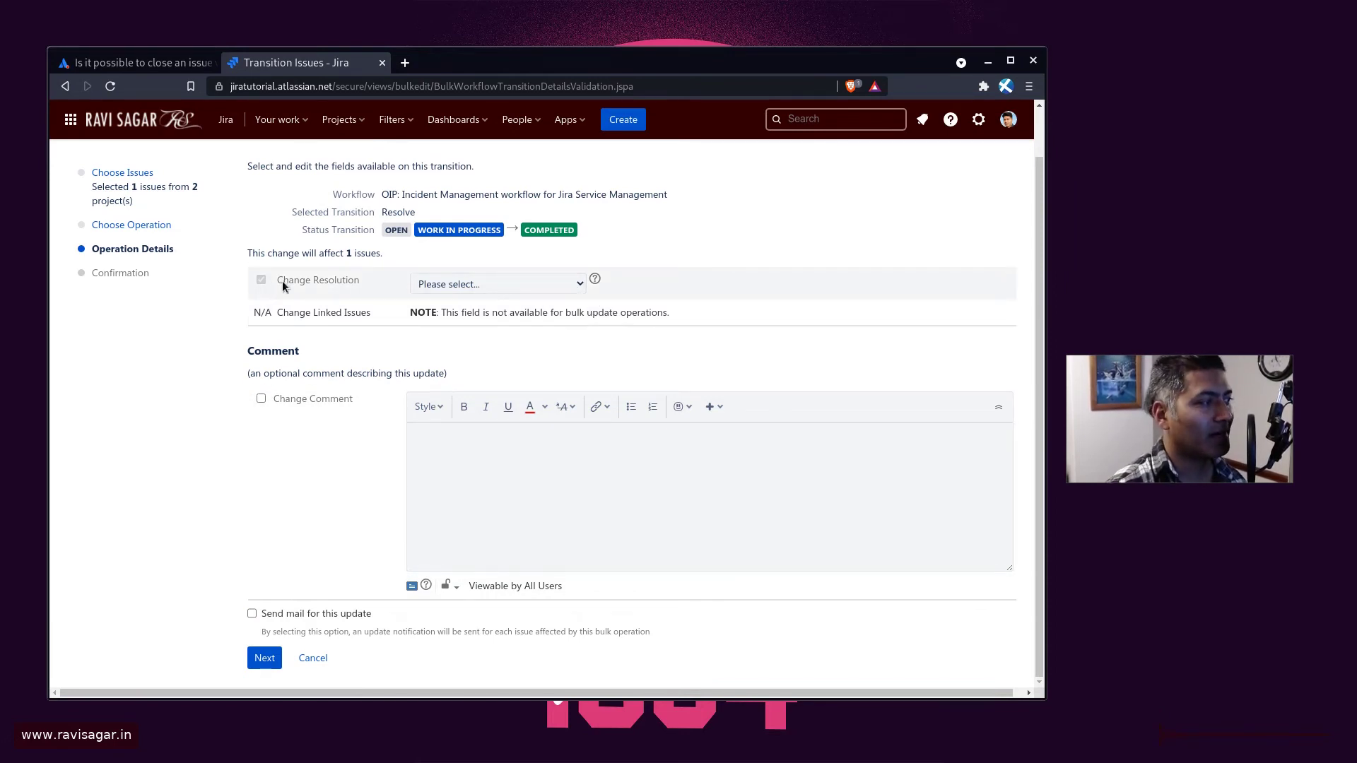
{"action": "left_click", "coordinate": [539, 283]}
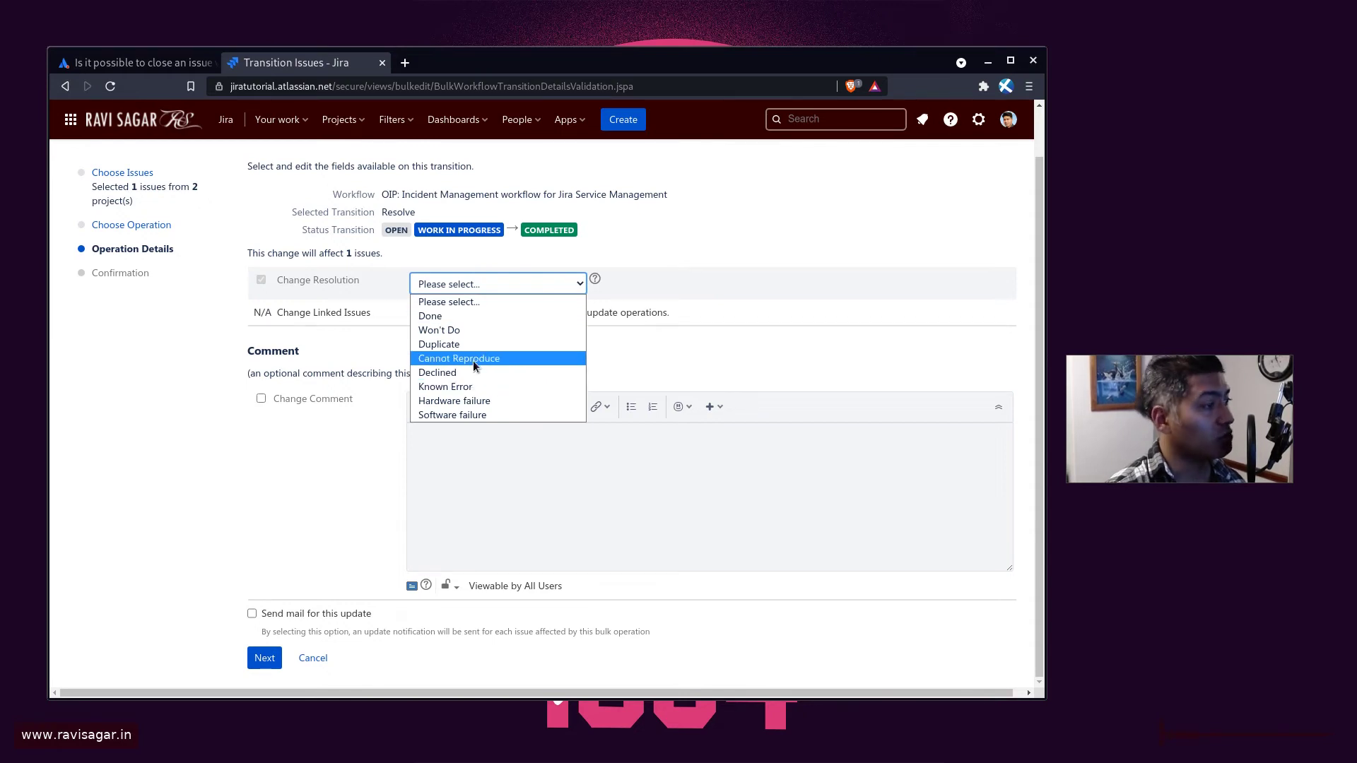
{"action": "left_click", "coordinate": [473, 330]}
{"action": "left_click", "coordinate": [469, 284]}
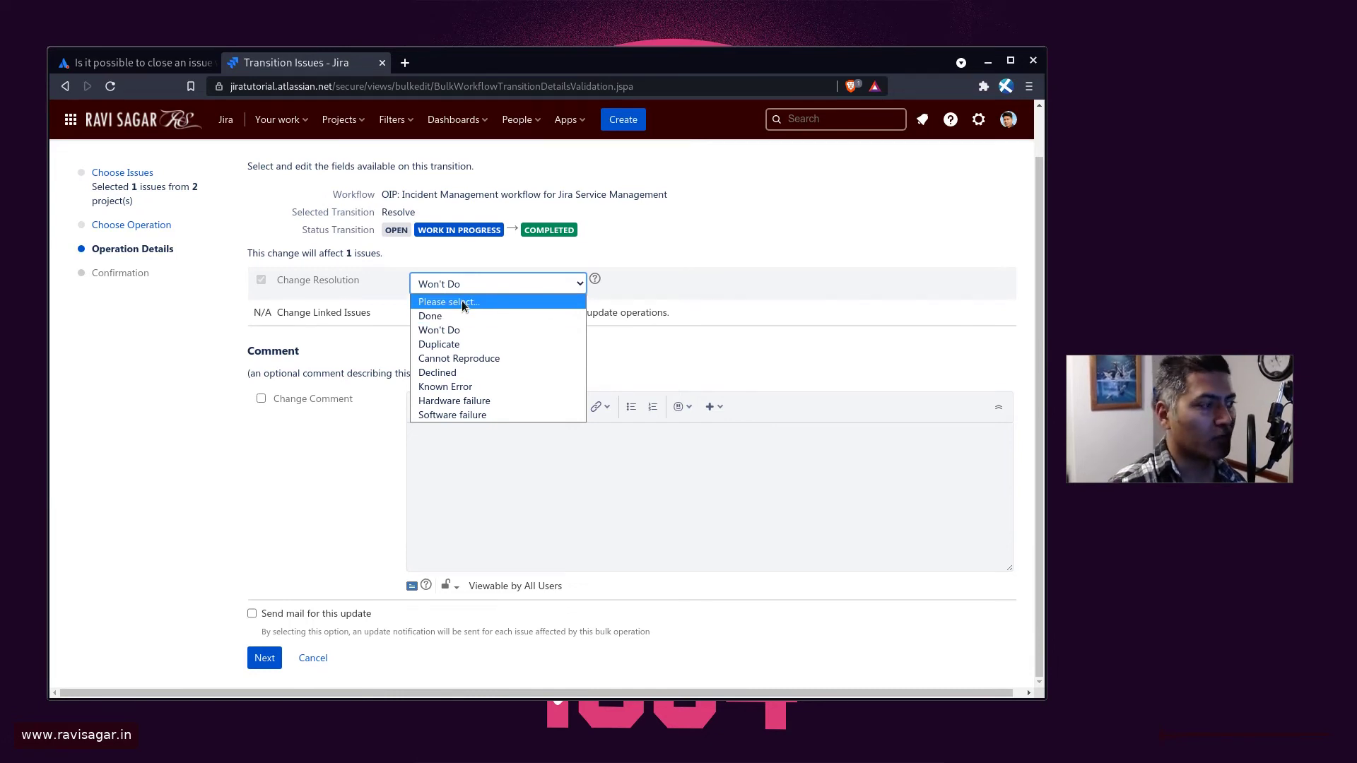
{"action": "left_click", "coordinate": [457, 329]}
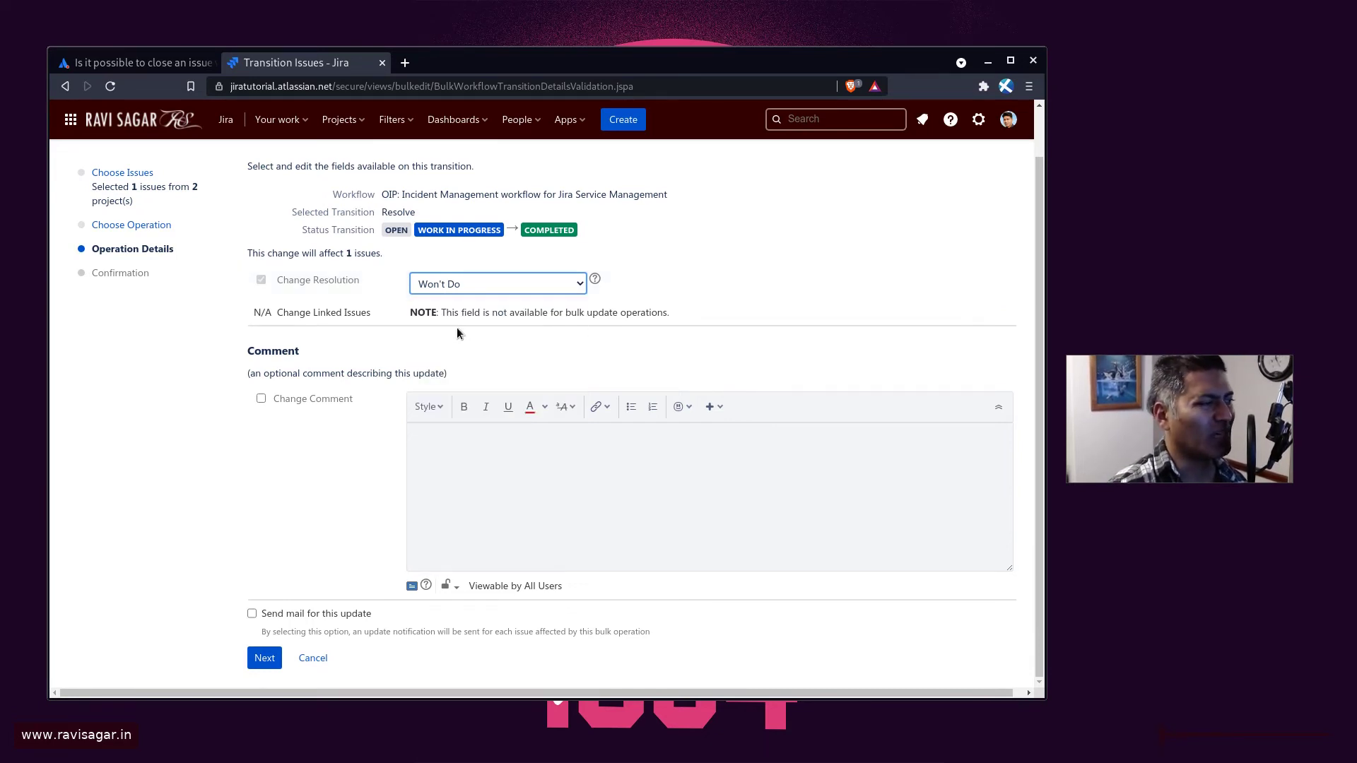
Add the comment "Bulk close" to the transition and proceed to the confirmation.
{"action": "left_click", "coordinate": [260, 398]}
{"action": "left_click", "coordinate": [549, 457]}
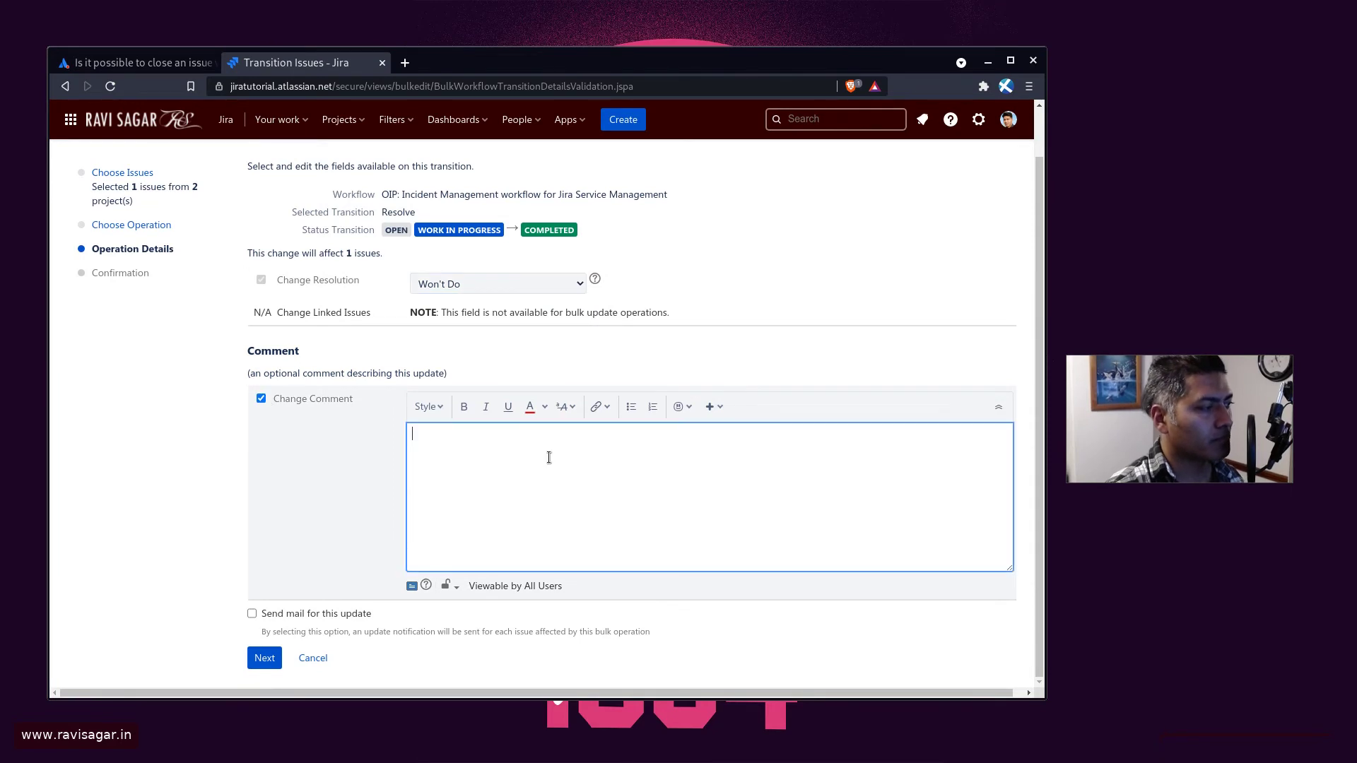
{"action": "key", "text": "BackSpace"}
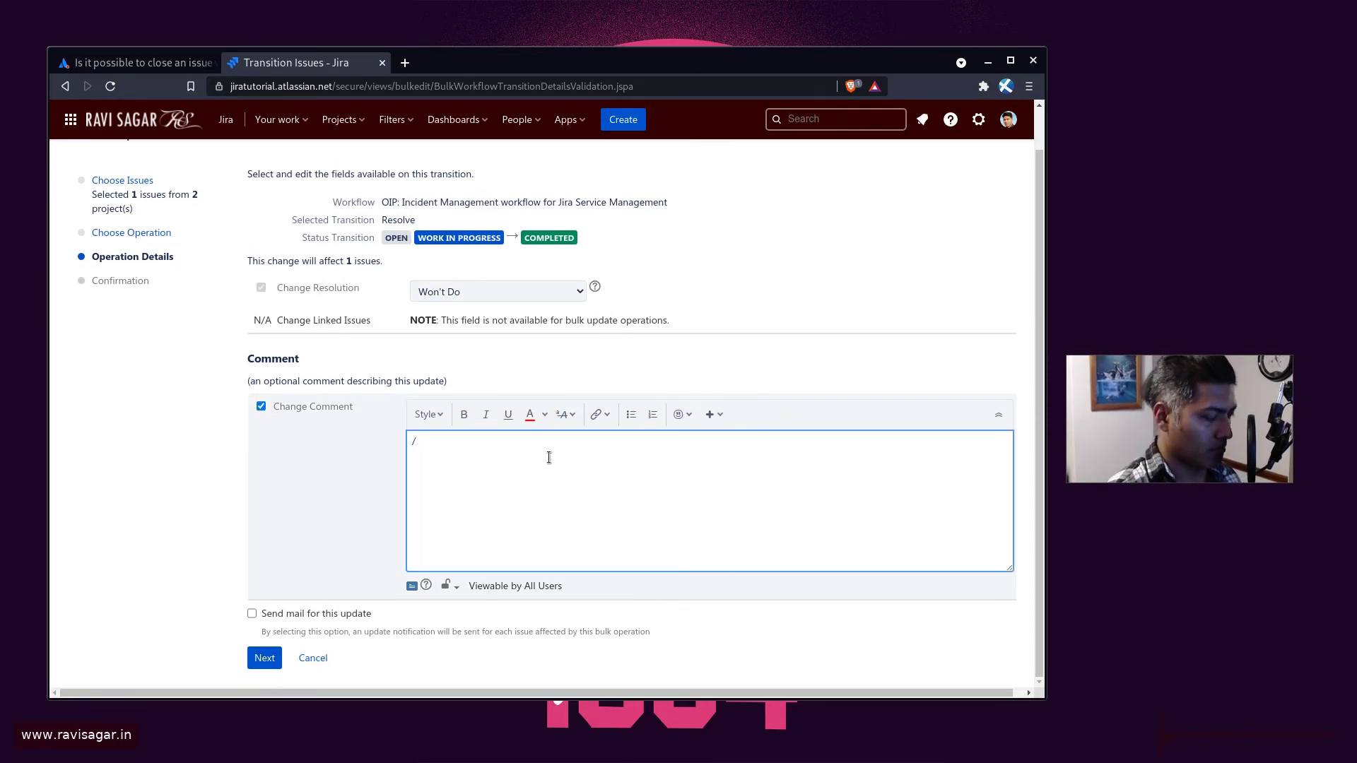
{"action": "type", "text": "Bul"}
{"action": "key", "text": "BackSpace"}
{"action": "key", "text": "BackSpace"}
{"action": "key", "text": "BackSpace"}
{"action": "key", "text": "BackSpace"}
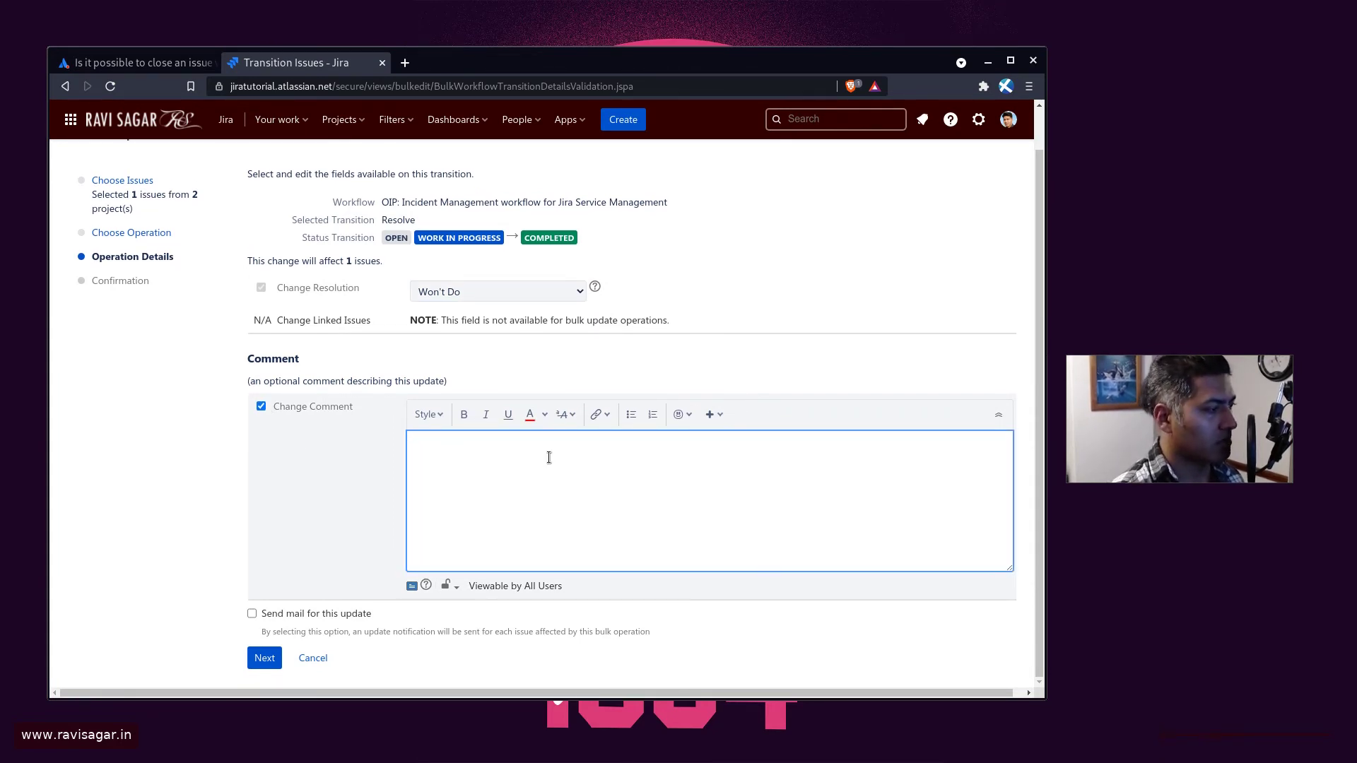
{"action": "type", "text": "Bulk close"}
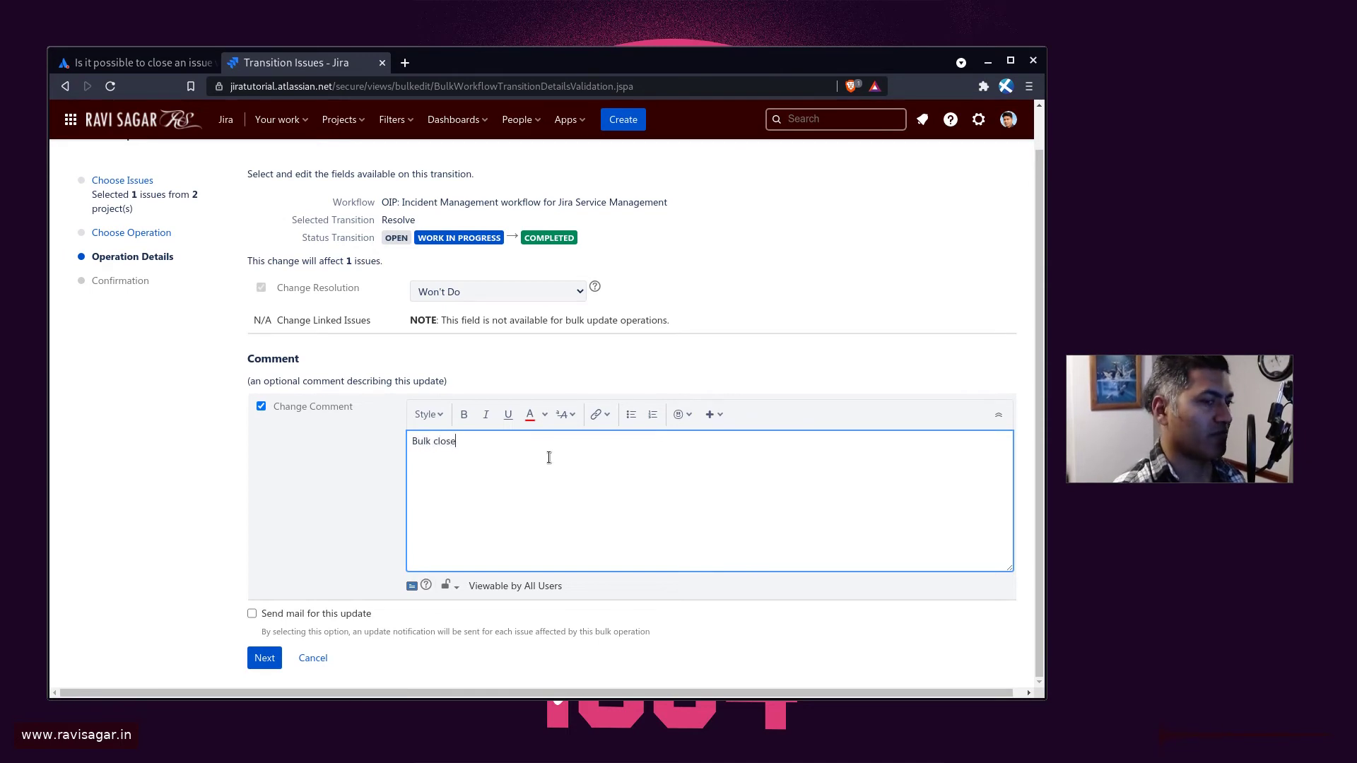
{"action": "left_click", "coordinate": [263, 657]}
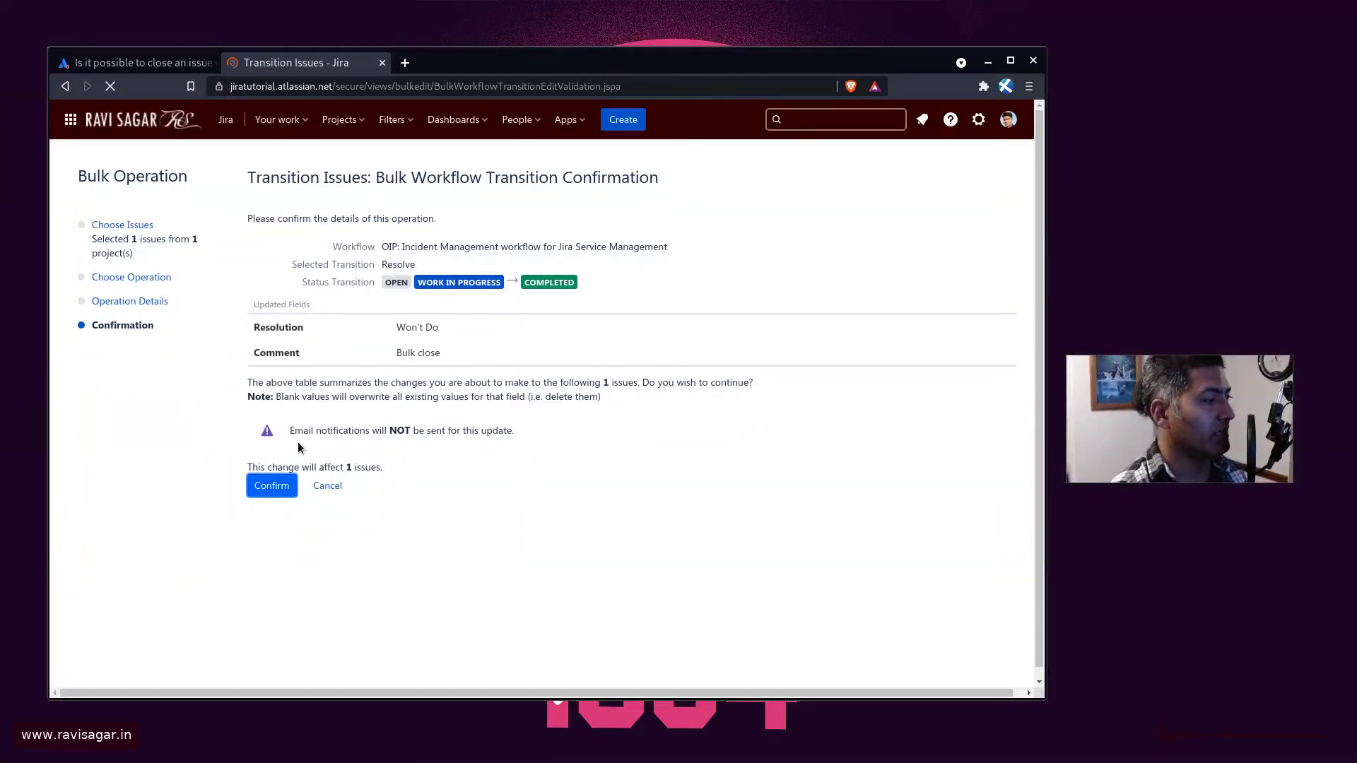
Confirm and acknowledge the bulk transition without email notifications, and return to the Atlassian Community question.
{"action": "double_click", "coordinate": [340, 431]}
{"action": "triple_click", "coordinate": [340, 433]}
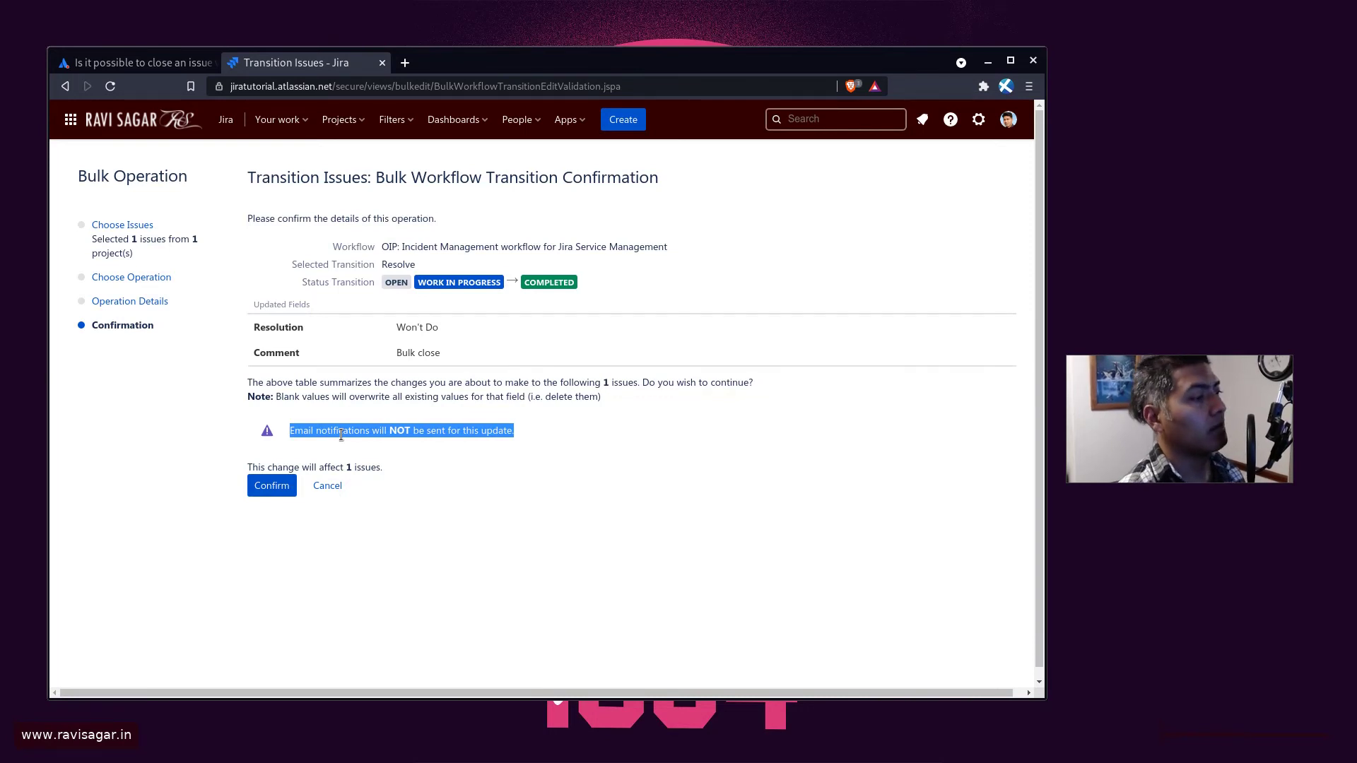
{"action": "left_click", "coordinate": [284, 491]}
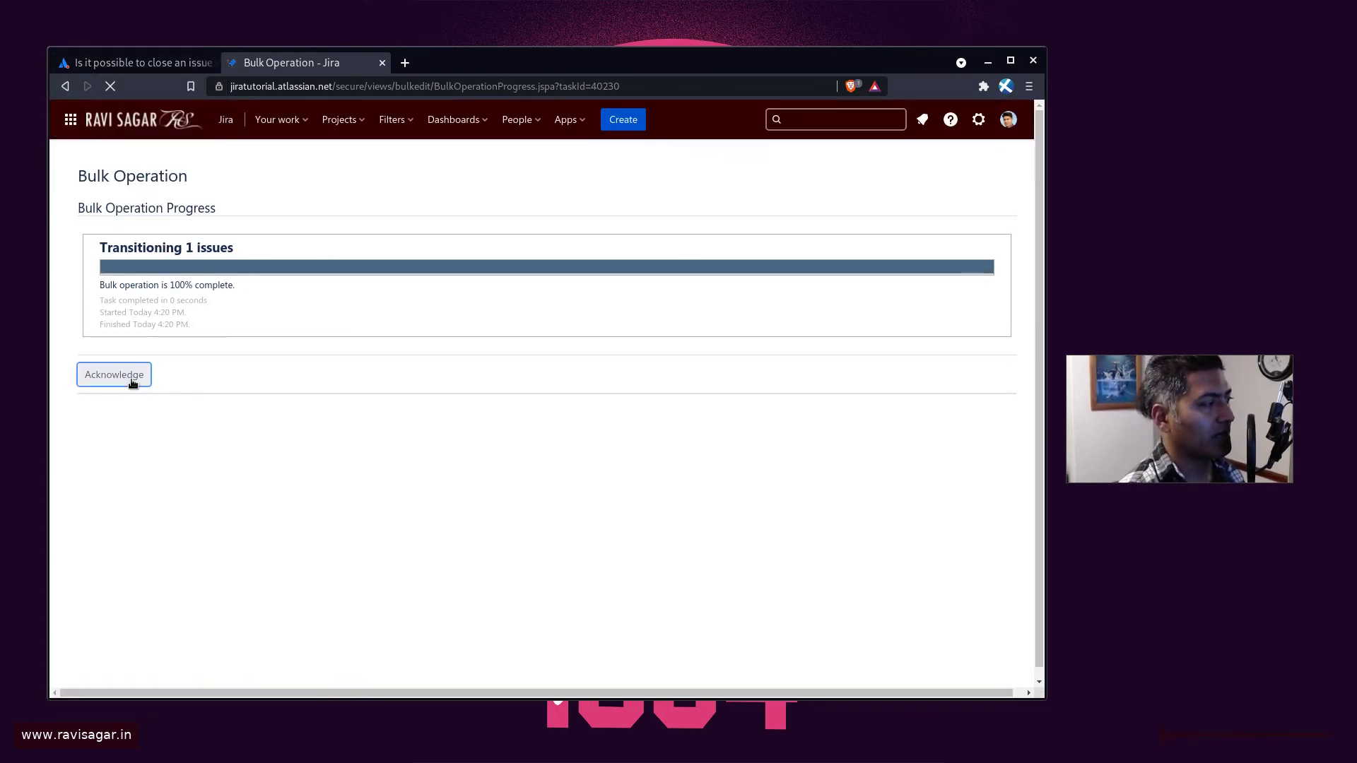
{"action": "left_click", "coordinate": [130, 377]}
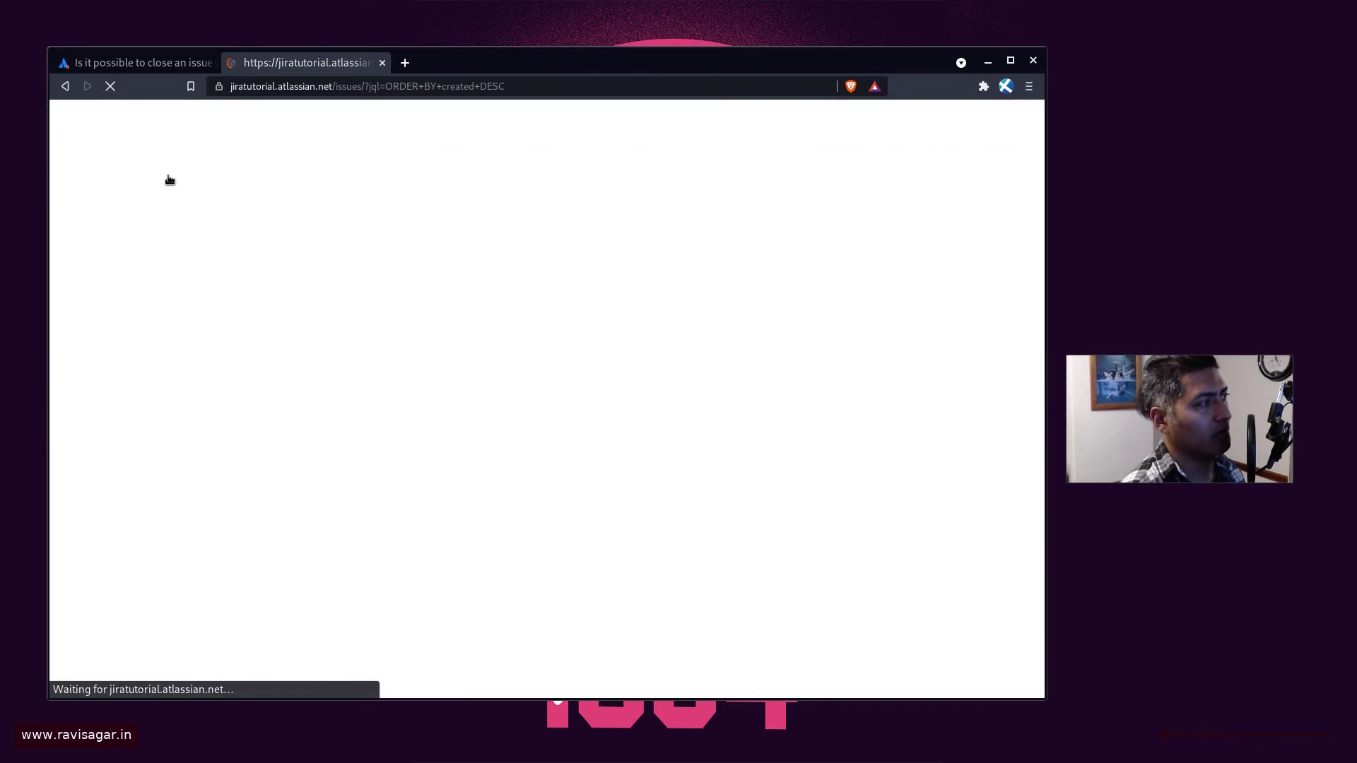
{"action": "left_click", "coordinate": [155, 62]}
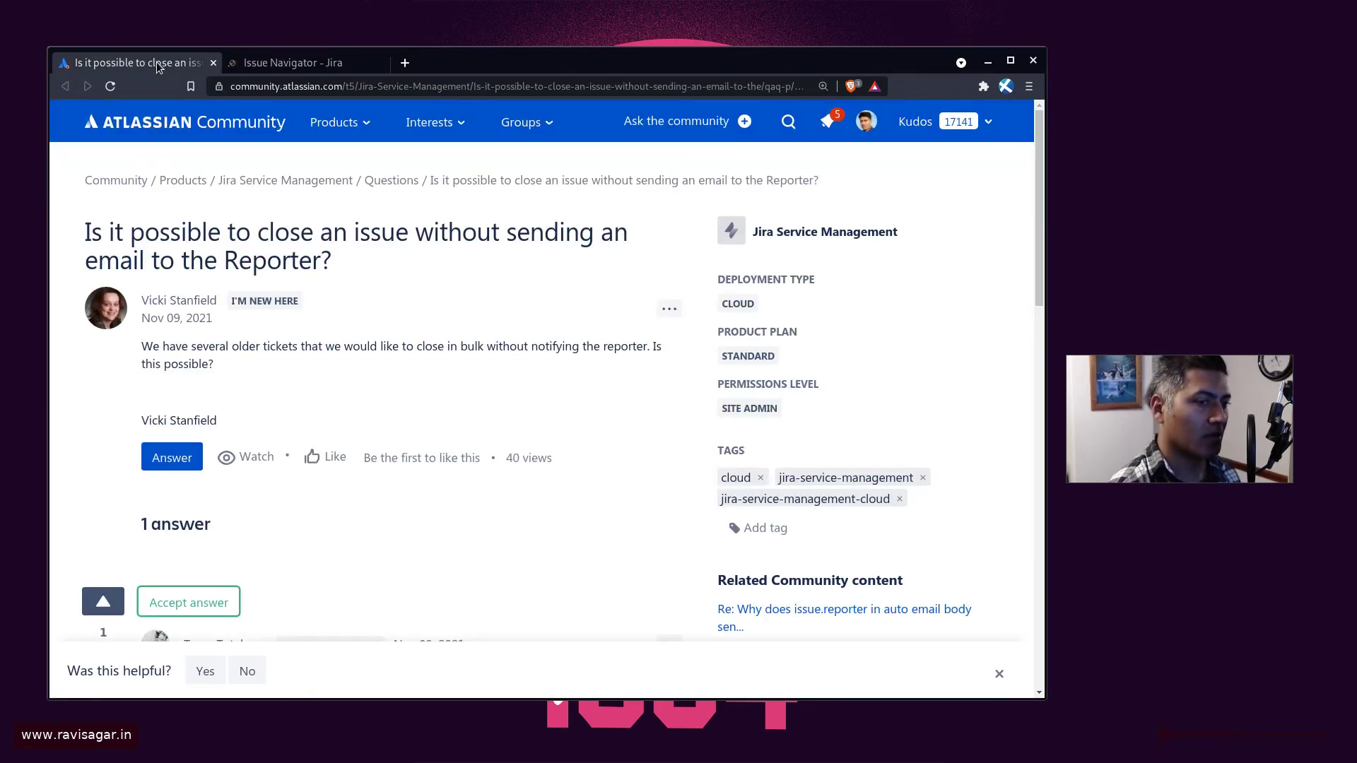